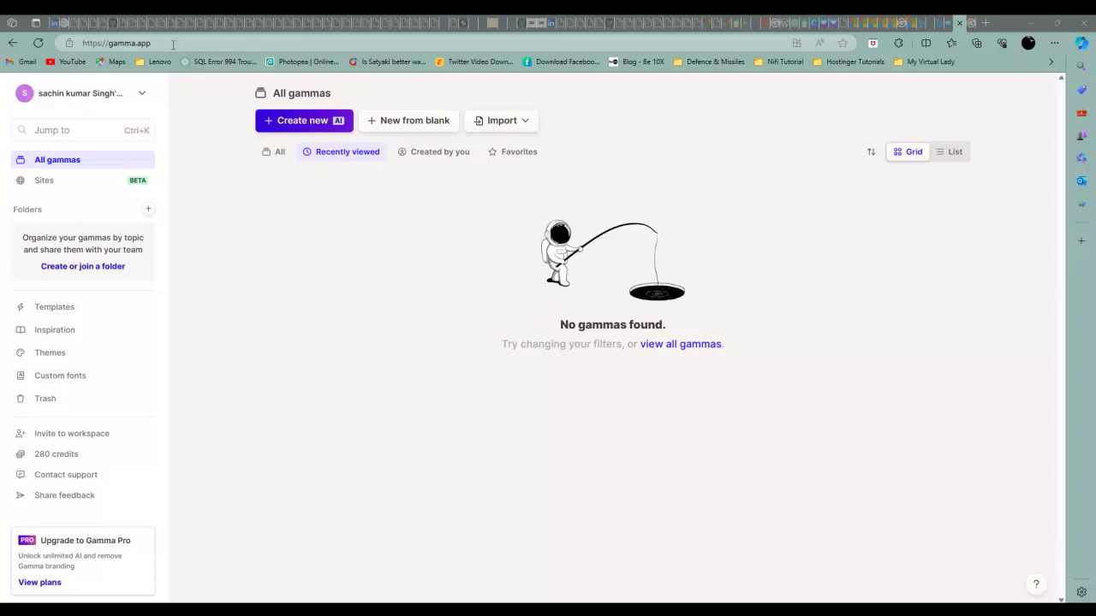
{"action": "left_click_drag", "start_coordinate": [157, 45], "coordinate": [64, 34]}
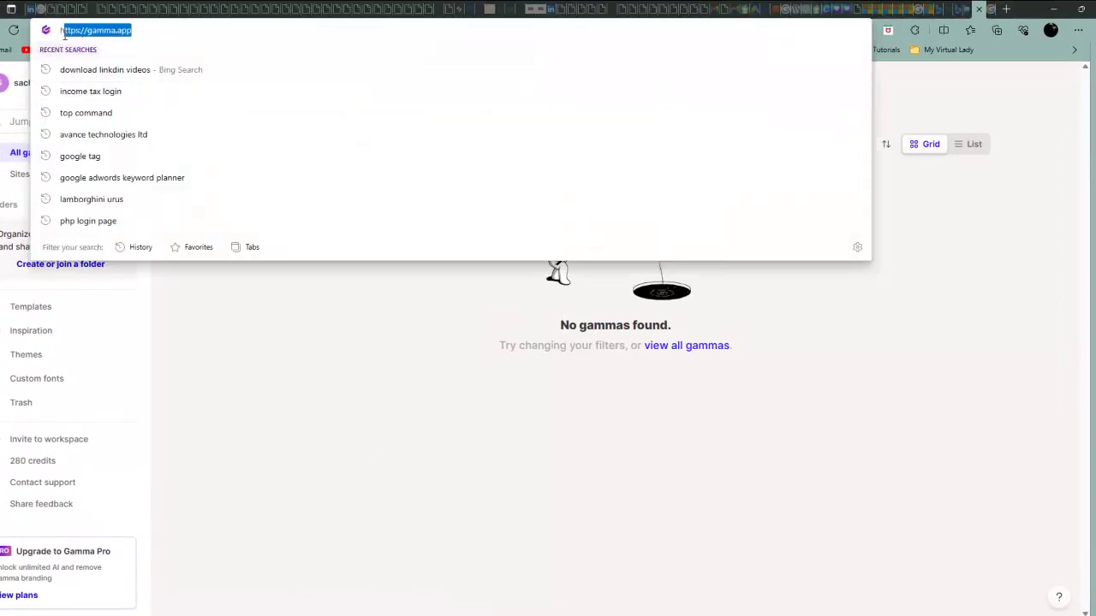
{"action": "left_click", "coordinate": [329, 479]}
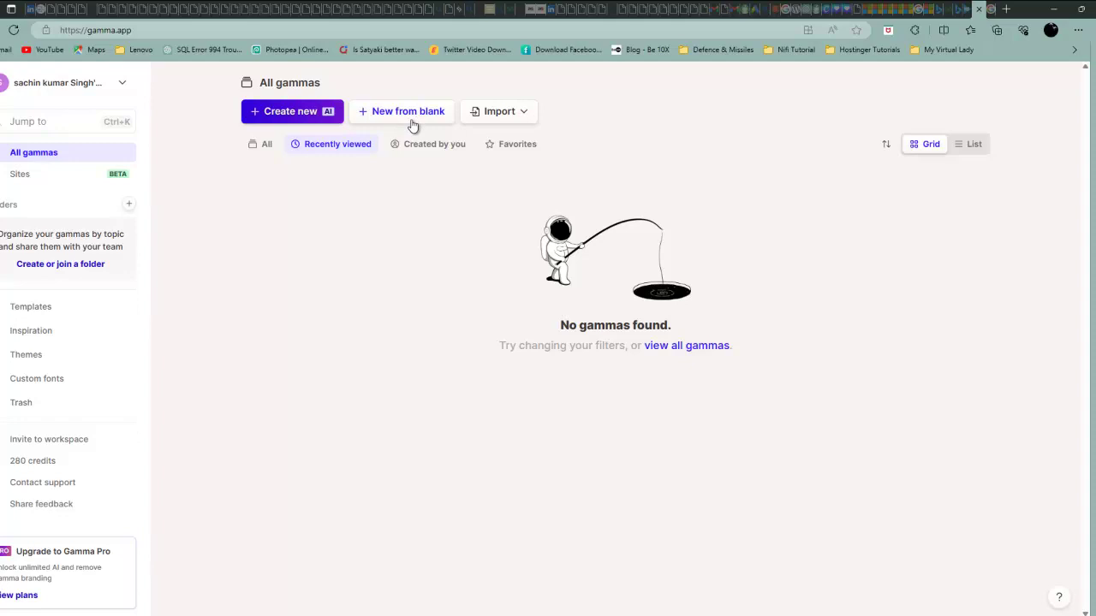
{"action": "left_click", "coordinate": [513, 119]}
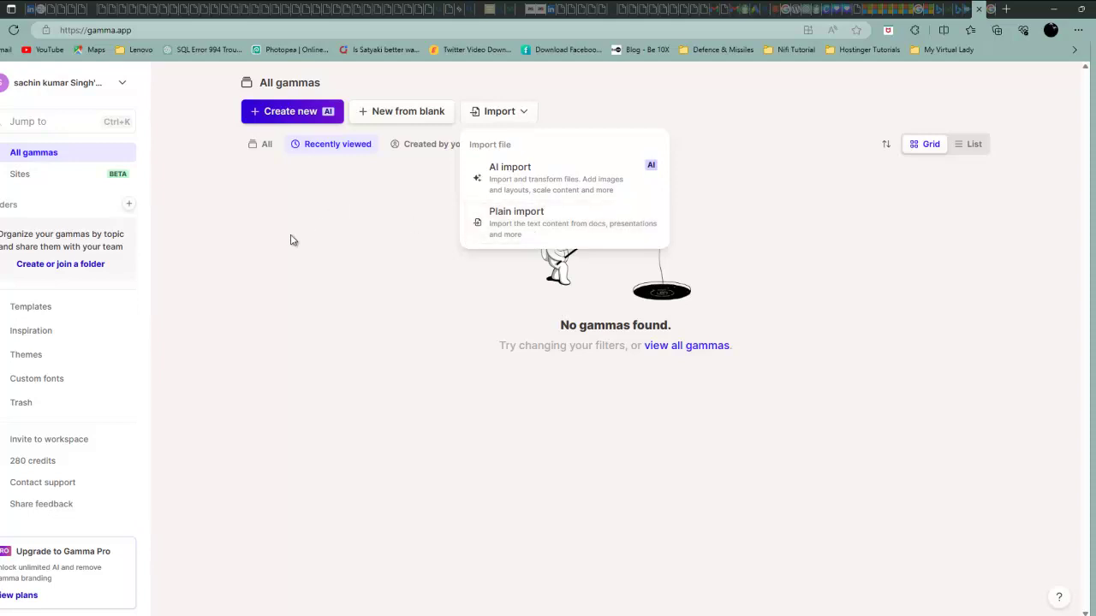
{"action": "left_click", "coordinate": [323, 255]}
Start a new AI creation and look at its Paste in text and Import a file methods, returning to the creation options
{"action": "left_click", "coordinate": [274, 114]}
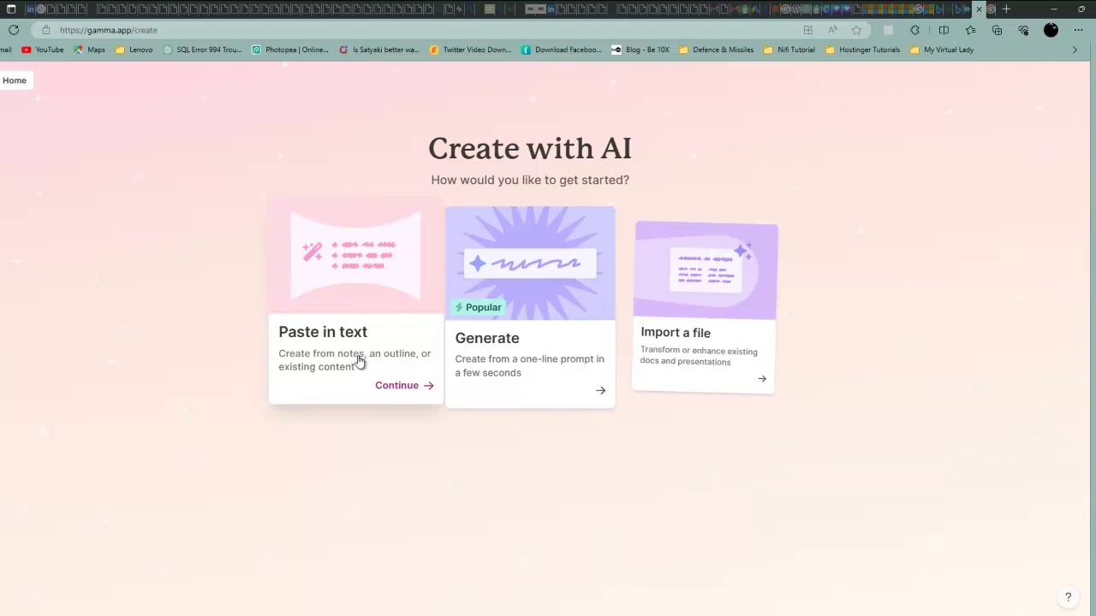
{"action": "left_click", "coordinate": [399, 396]}
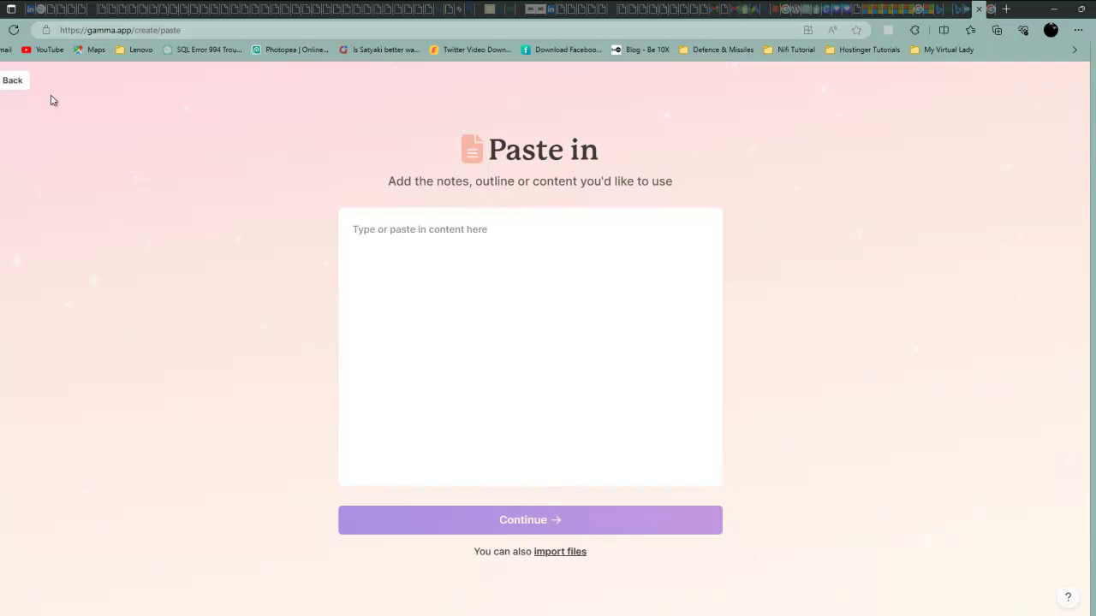
{"action": "left_click", "coordinate": [12, 79]}
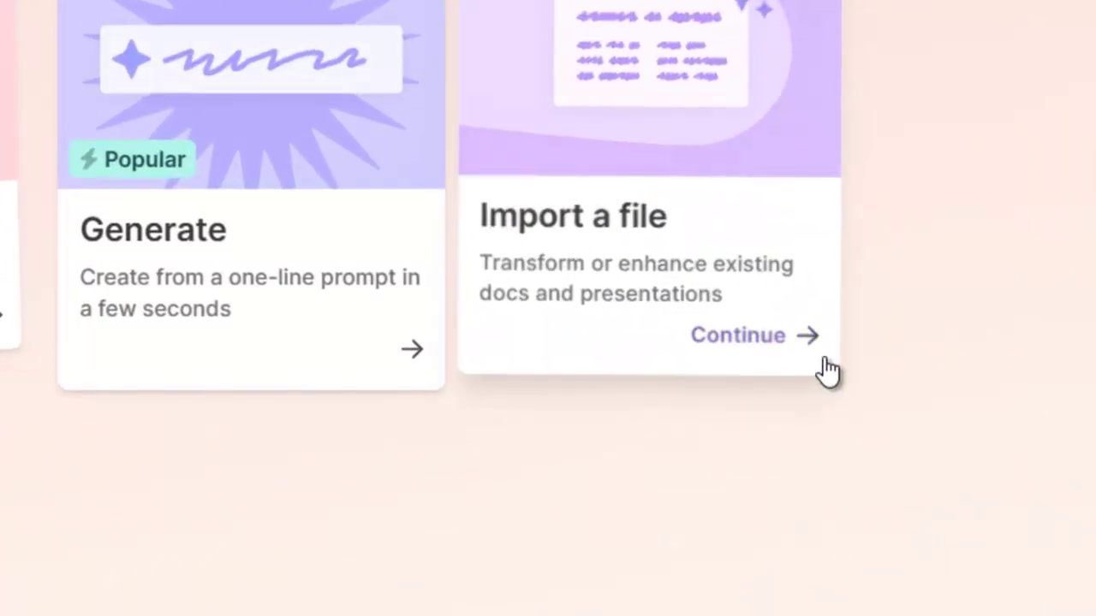
{"action": "left_click", "coordinate": [748, 343]}
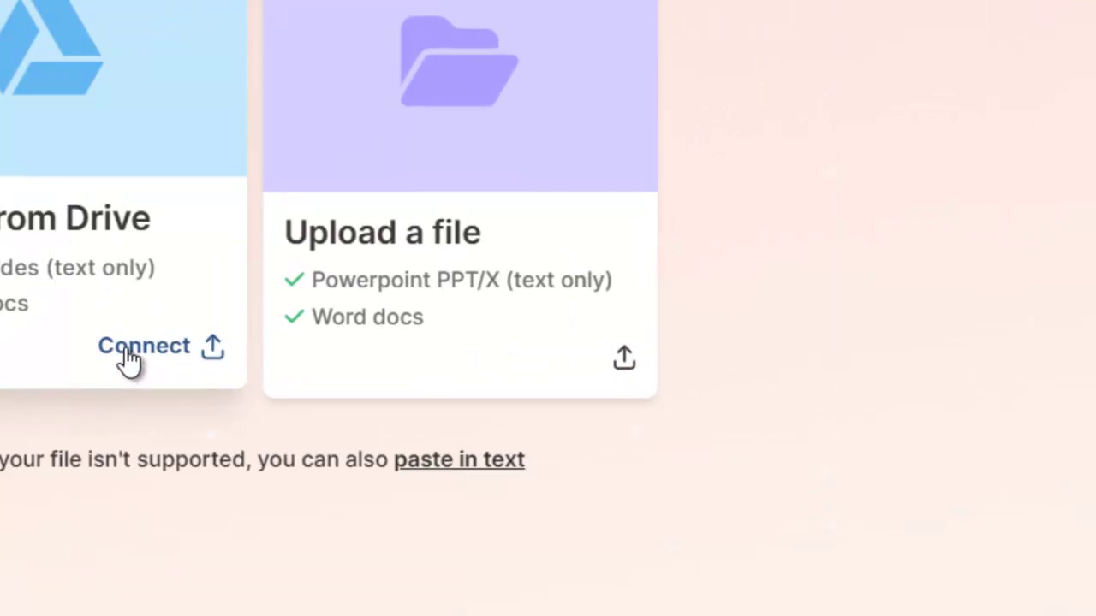
{"action": "mouse_move", "coordinate": [577, 269]}
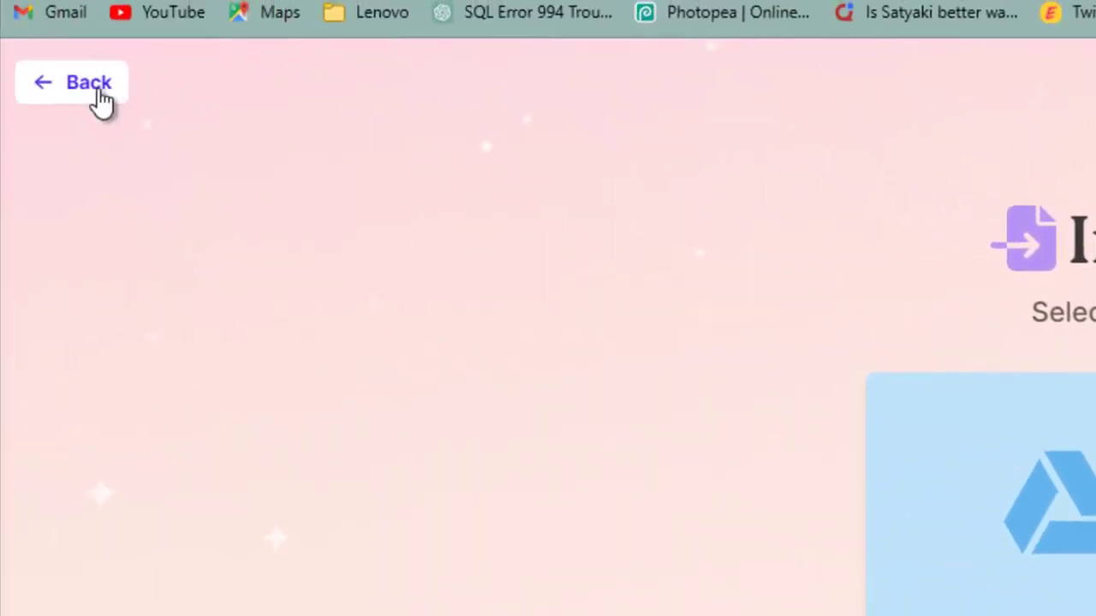
{"action": "left_click", "coordinate": [96, 86]}
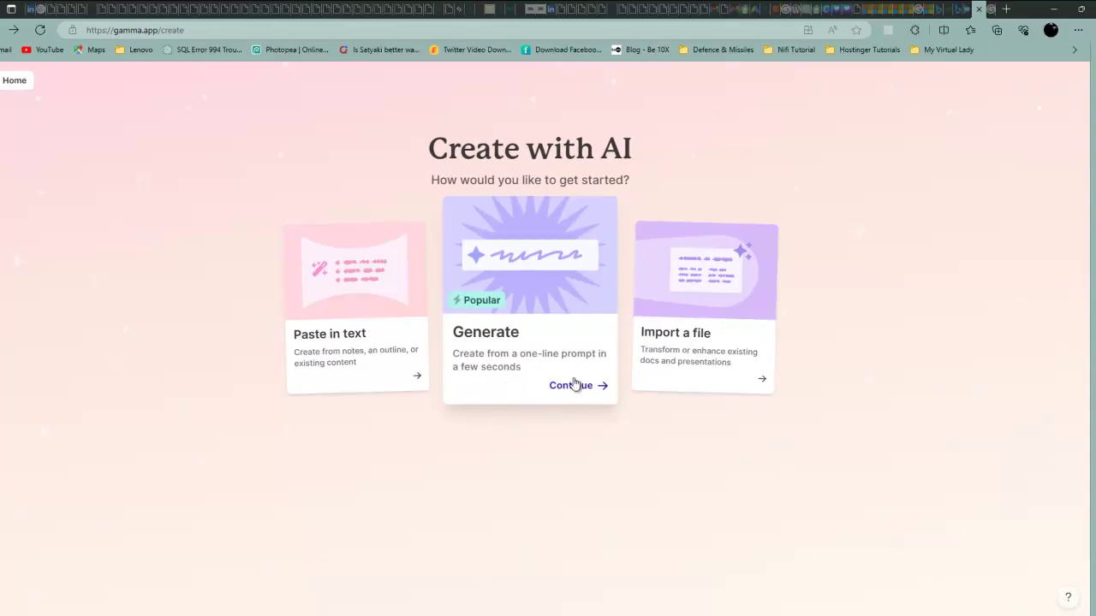
Choose the Generate method and browse the available output languages for the presentation
{"action": "left_click", "coordinate": [573, 385]}
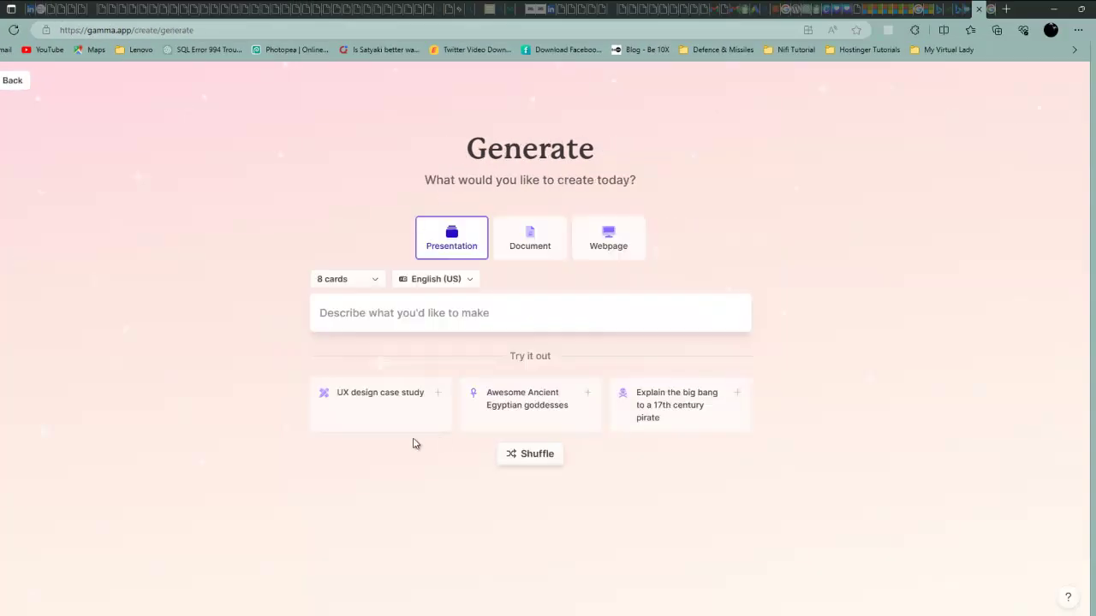
{"action": "left_click", "coordinate": [472, 285]}
{"action": "scroll", "coordinate": [476, 400], "scroll_direction": "down", "scroll_amount": 6}
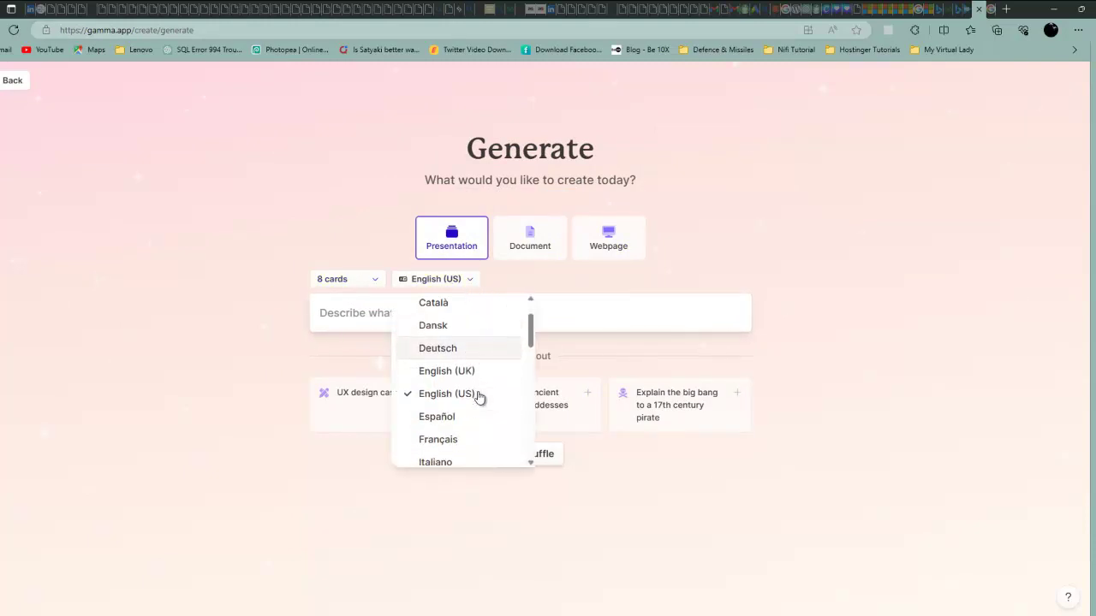
{"action": "scroll", "coordinate": [480, 398], "scroll_direction": "down", "scroll_amount": 2}
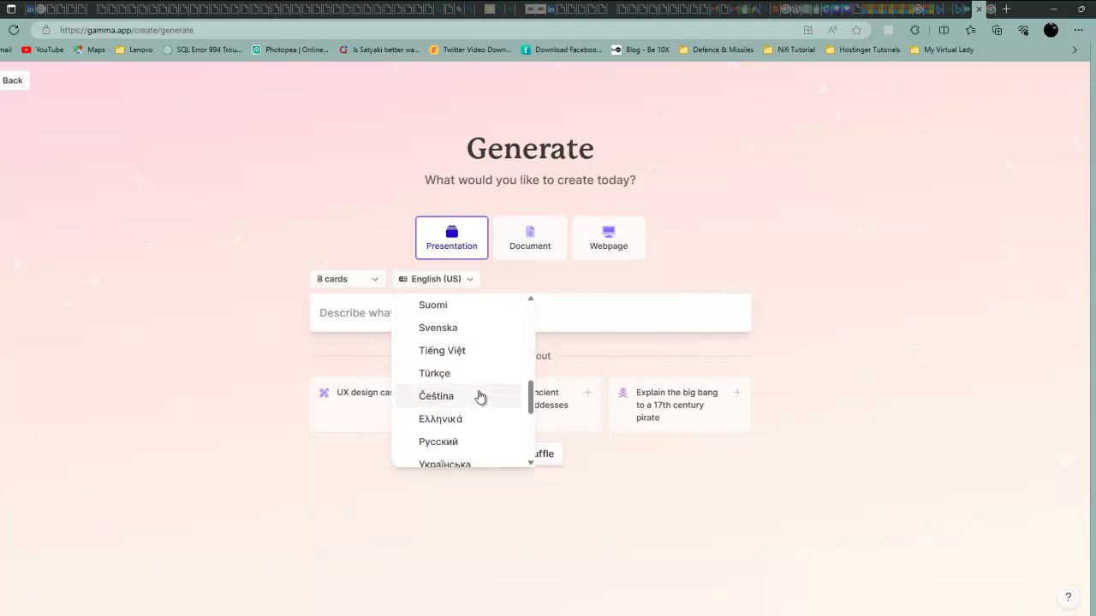
{"action": "scroll", "coordinate": [480, 397], "scroll_direction": "down", "scroll_amount": 1}
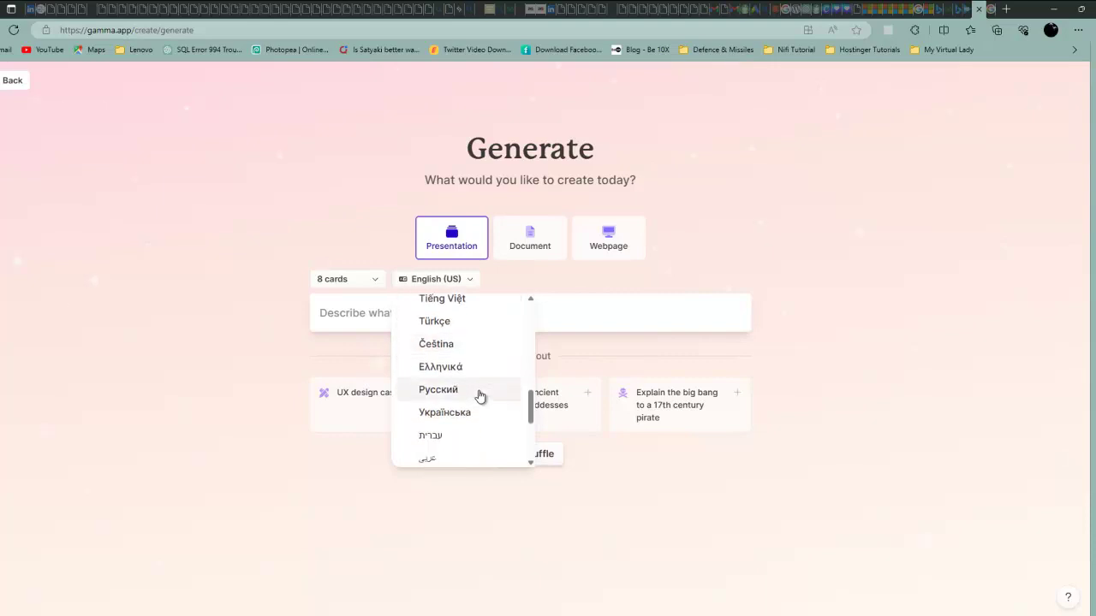
{"action": "scroll", "coordinate": [480, 395], "scroll_direction": "up", "scroll_amount": 2}
{"action": "scroll", "coordinate": [479, 392], "scroll_direction": "up", "scroll_amount": 5}
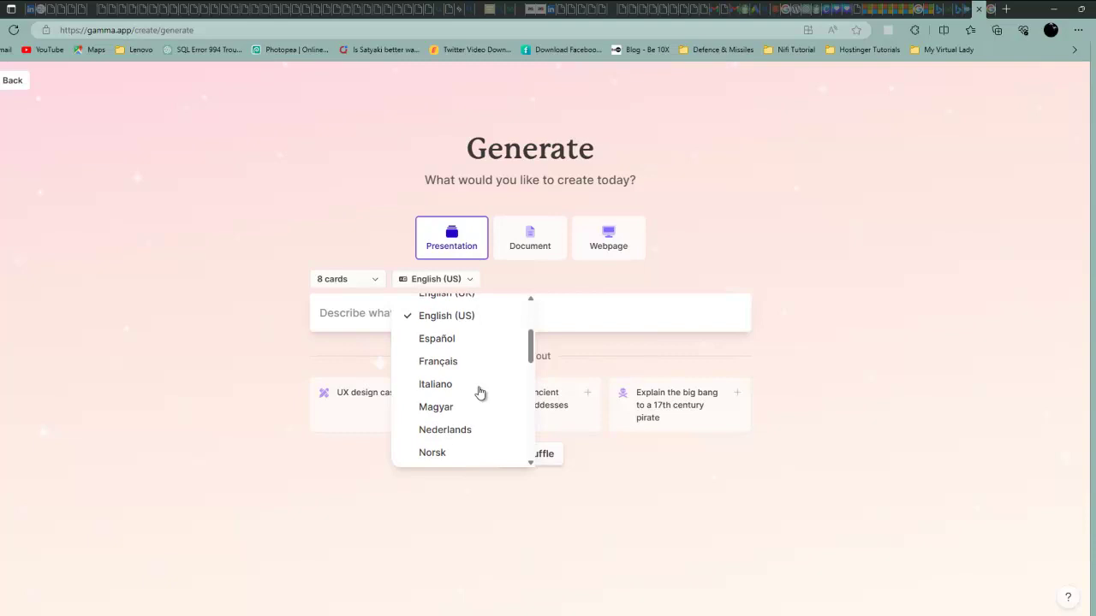
{"action": "scroll", "coordinate": [479, 392], "scroll_direction": "up", "scroll_amount": 2}
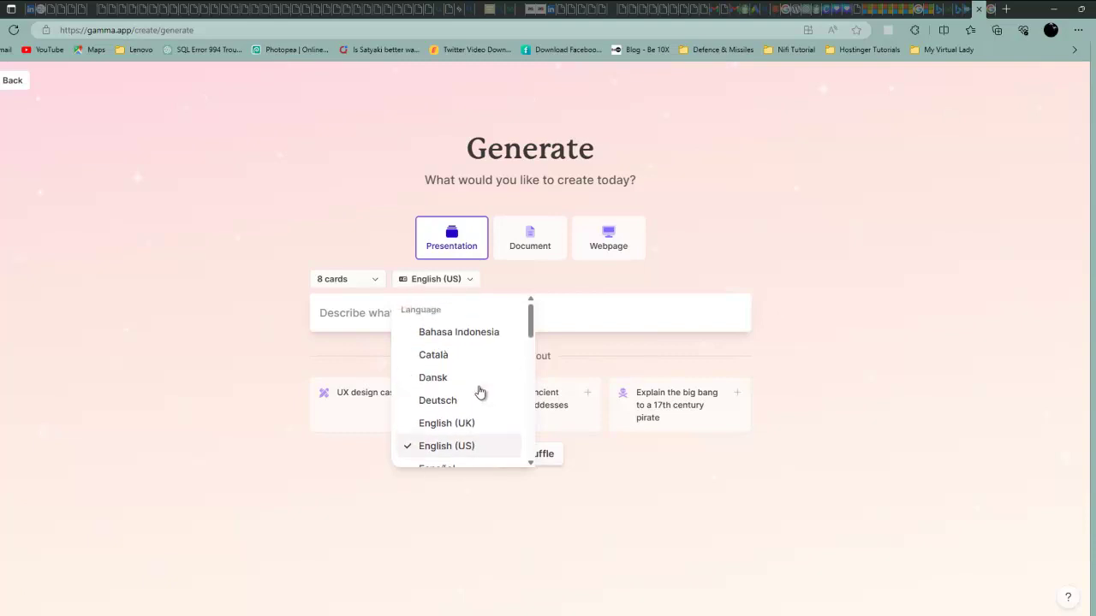
Set the presentation to 10 cards and enter the prompt "Comparision deck for unix vs Linux"
{"action": "left_click", "coordinate": [350, 282]}
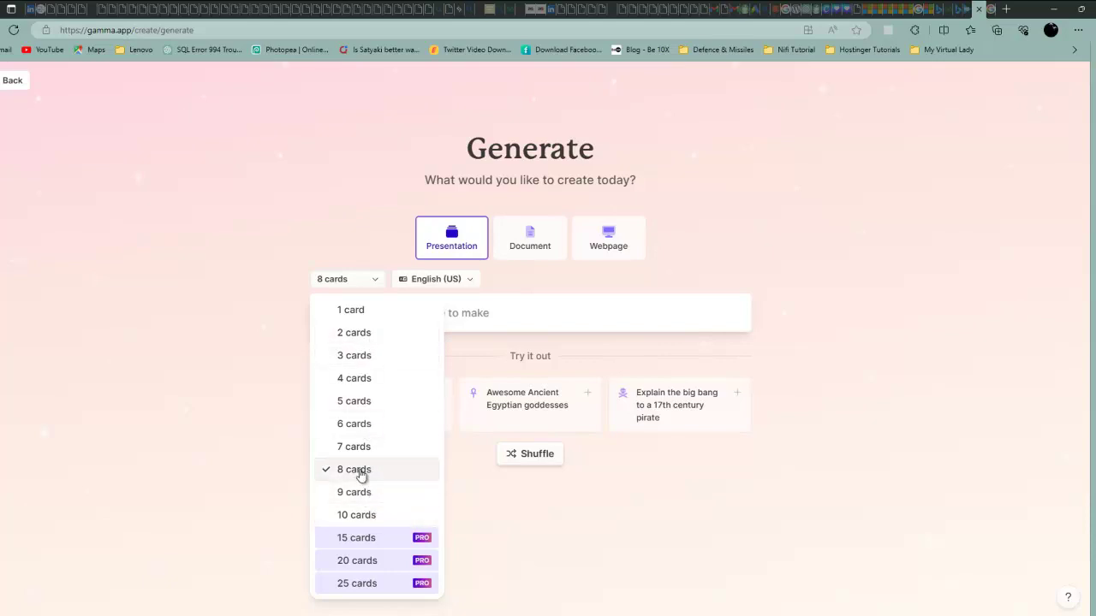
{"action": "left_click", "coordinate": [370, 516]}
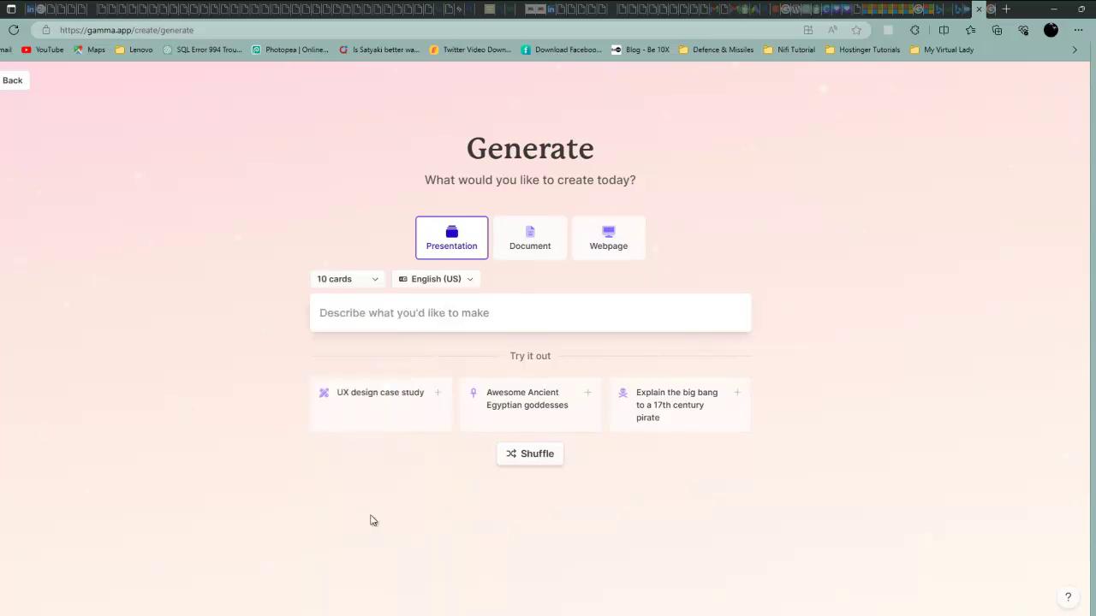
{"action": "left_click", "coordinate": [392, 315]}
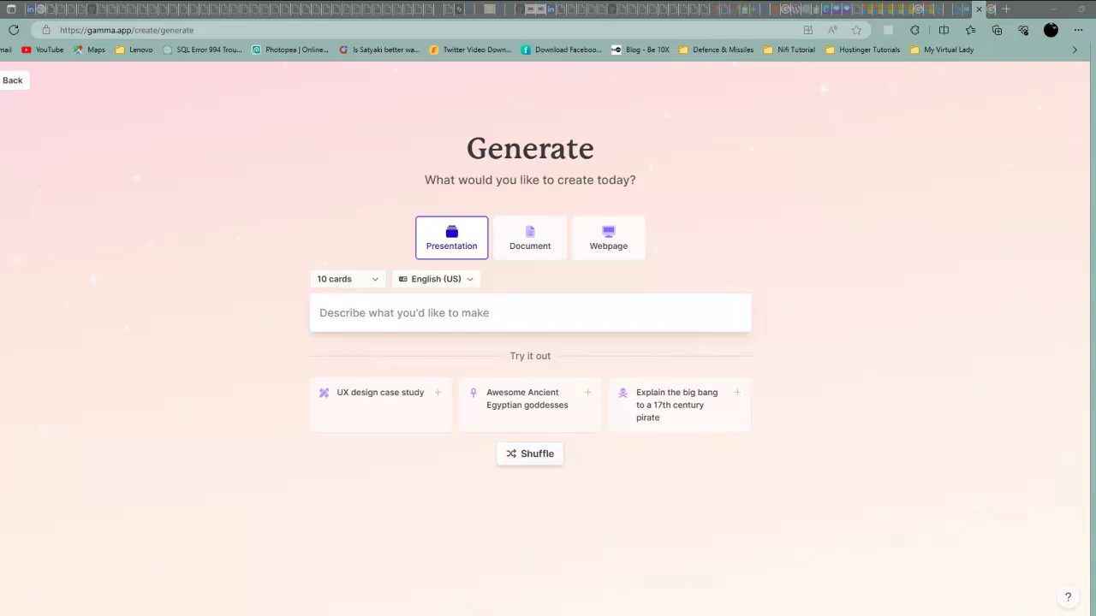
{"action": "left_click", "coordinate": [391, 319]}
{"action": "left_click", "coordinate": [408, 313]}
{"action": "type", "text": "Comparision  deck for unix vs Linux"}
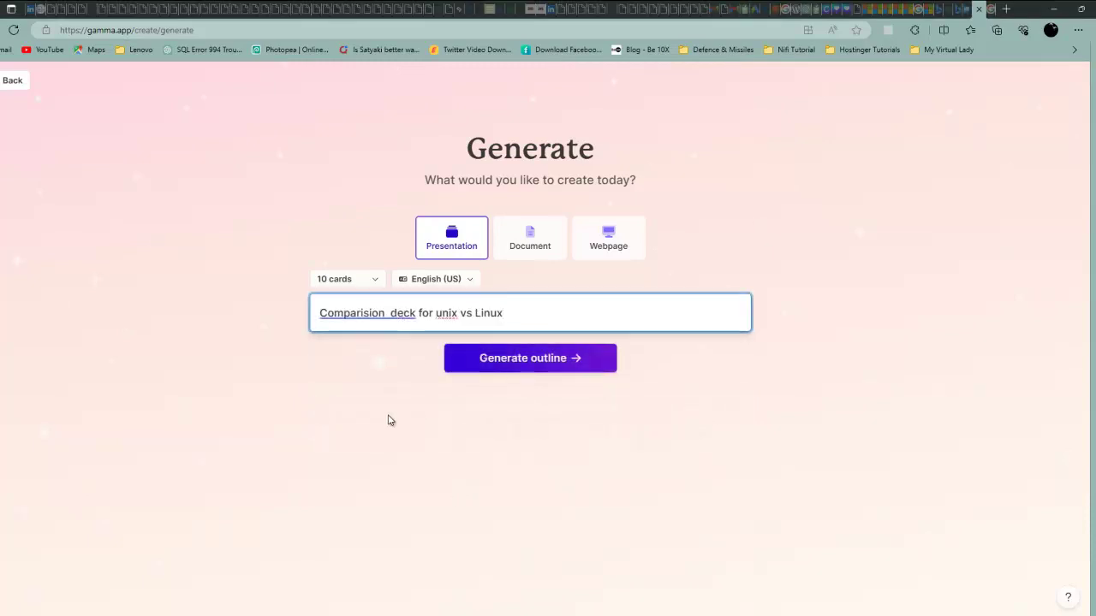
Correct the prompt using the suggestions for "Comparision deck" with a single space and "Unix" with a capital U
{"action": "right_click", "coordinate": [362, 315]}
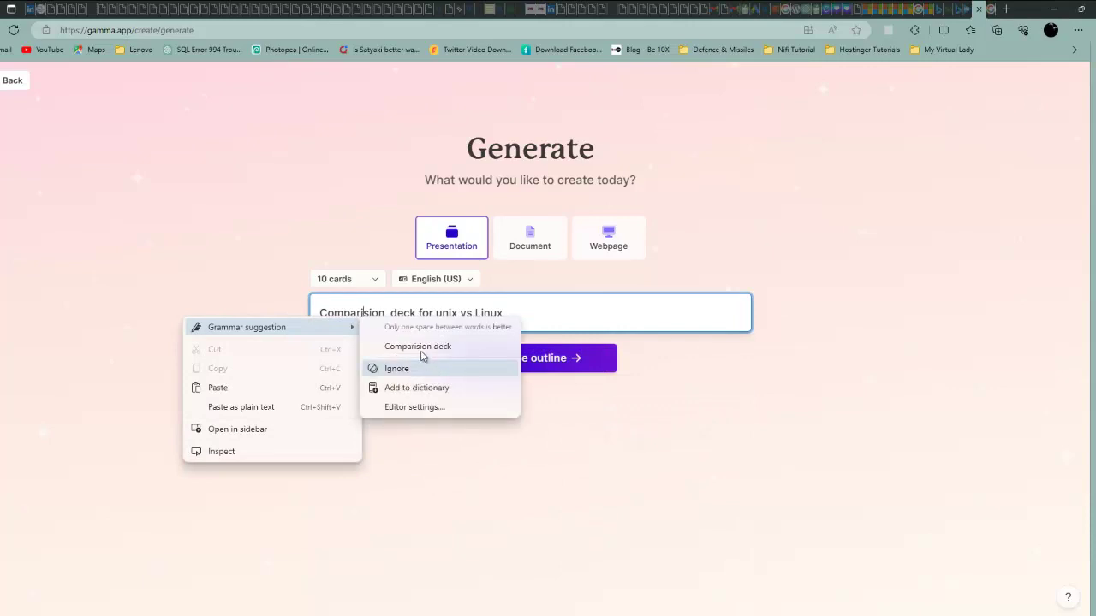
{"action": "left_click", "coordinate": [417, 347]}
{"action": "left_click", "coordinate": [434, 313]}
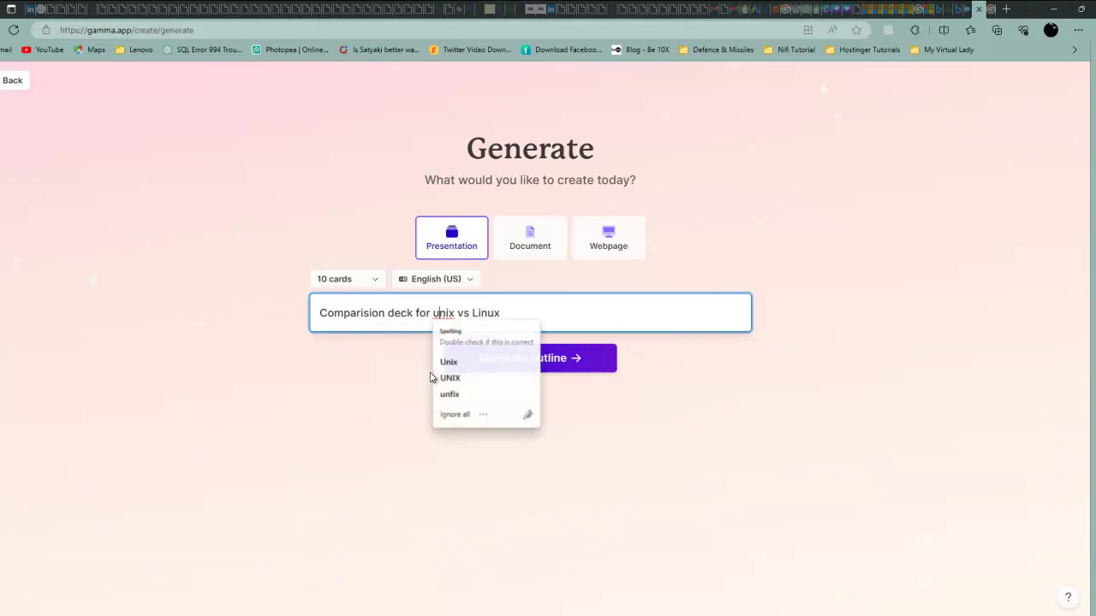
{"action": "left_click", "coordinate": [432, 374]}
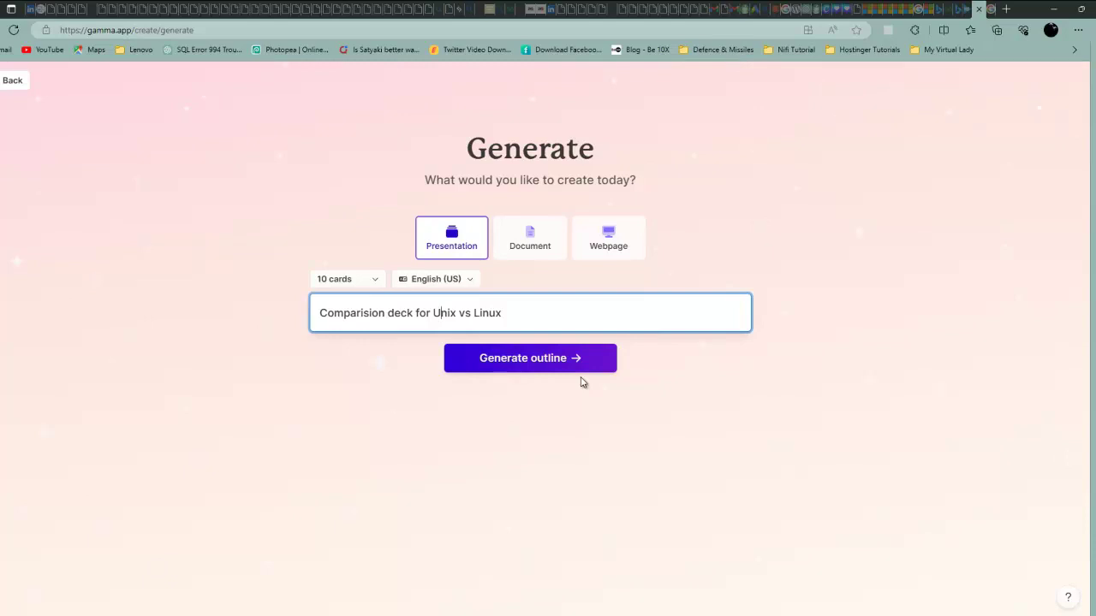
Generate the outline from the prompt, review it and continue to the theme selection
{"action": "left_click", "coordinate": [536, 366]}
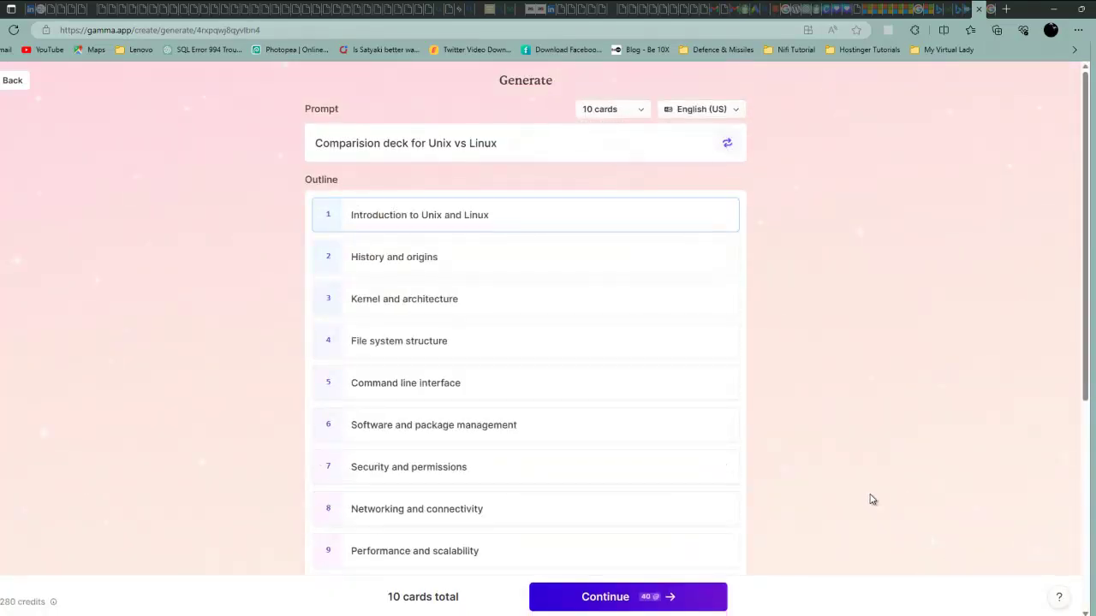
{"action": "scroll", "coordinate": [770, 530], "scroll_direction": "down", "scroll_amount": 5}
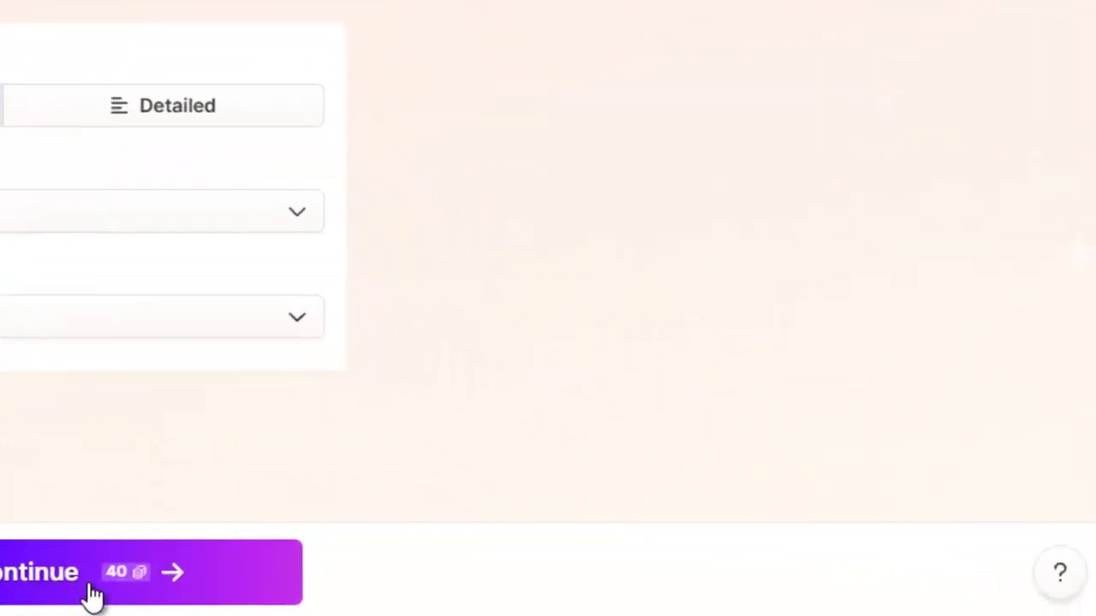
{"action": "left_click", "coordinate": [92, 596]}
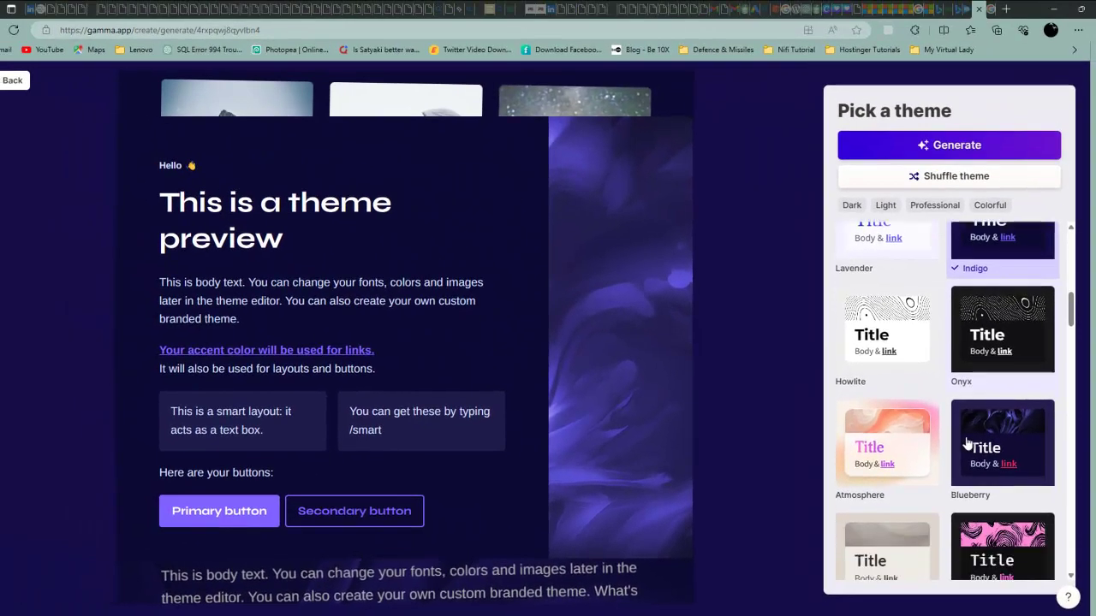
Pick the Blueberry theme and generate the presentation
{"action": "scroll", "coordinate": [917, 206], "scroll_direction": "down", "scroll_amount": 2}
{"action": "scroll", "coordinate": [1010, 411], "scroll_direction": "up", "scroll_amount": 1}
{"action": "left_click", "coordinate": [1023, 449]}
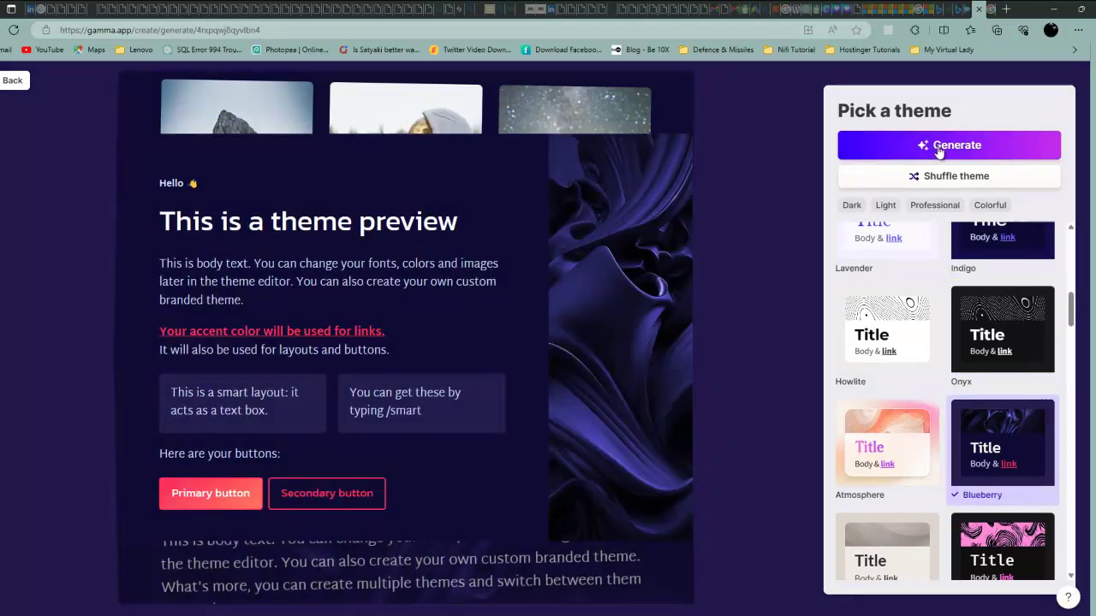
{"action": "left_click", "coordinate": [931, 160]}
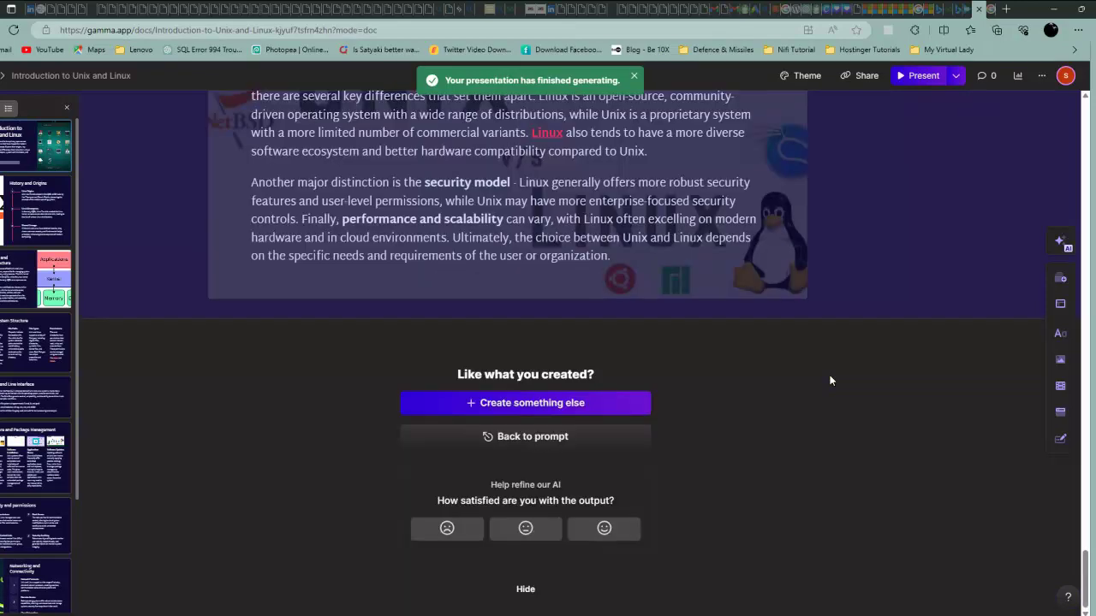
Present the generated deck and go back through the cards to the opening Introduction to Unix and Linux card
{"action": "left_click", "coordinate": [919, 82]}
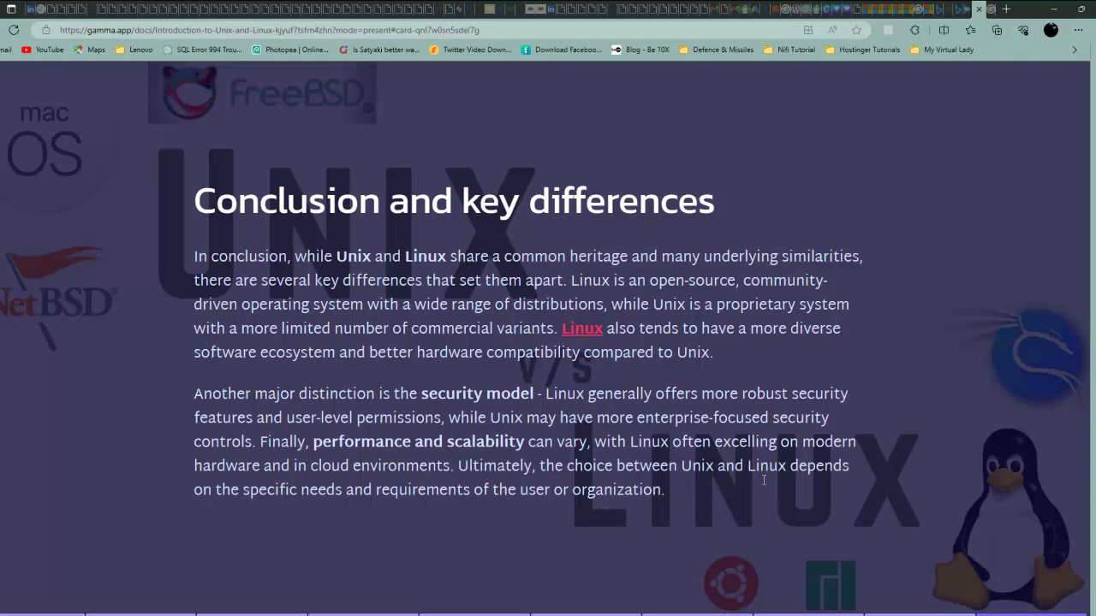
{"action": "key", "text": "Left"}
{"action": "key", "text": "Left"}
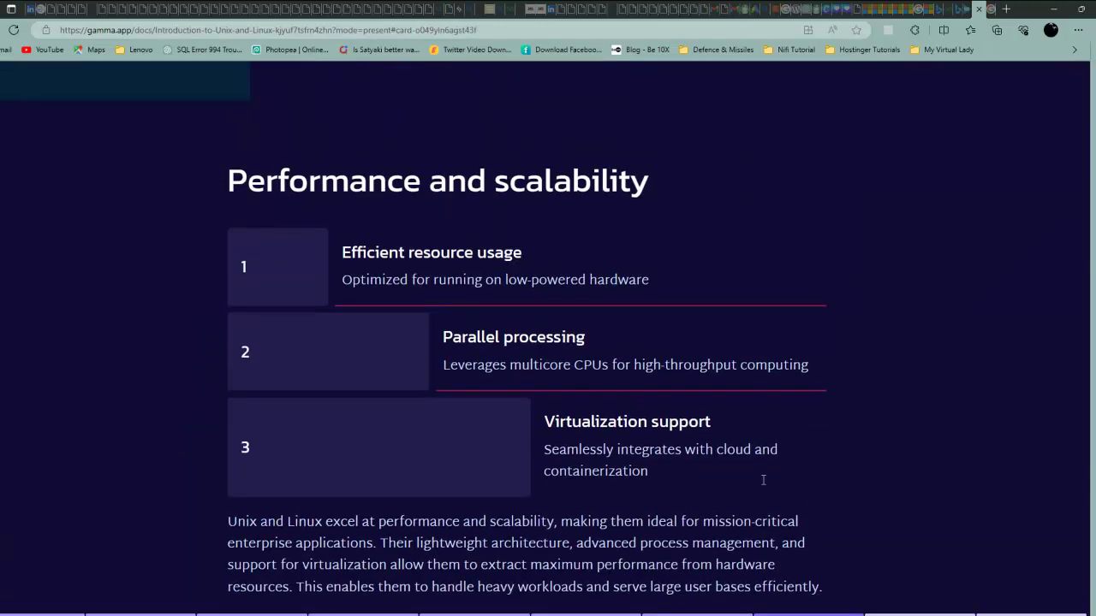
{"action": "key", "text": "Left"}
{"action": "key", "text": "Left"}
{"action": "key", "text": "Left"}
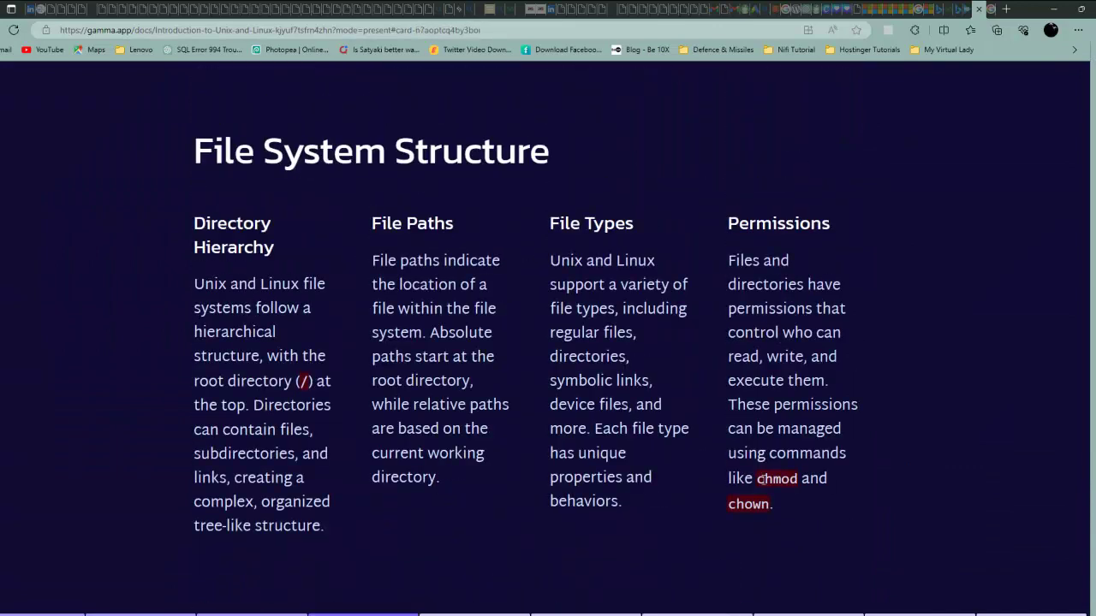
{"action": "key", "text": "Left"}
{"action": "key", "text": "Left"}
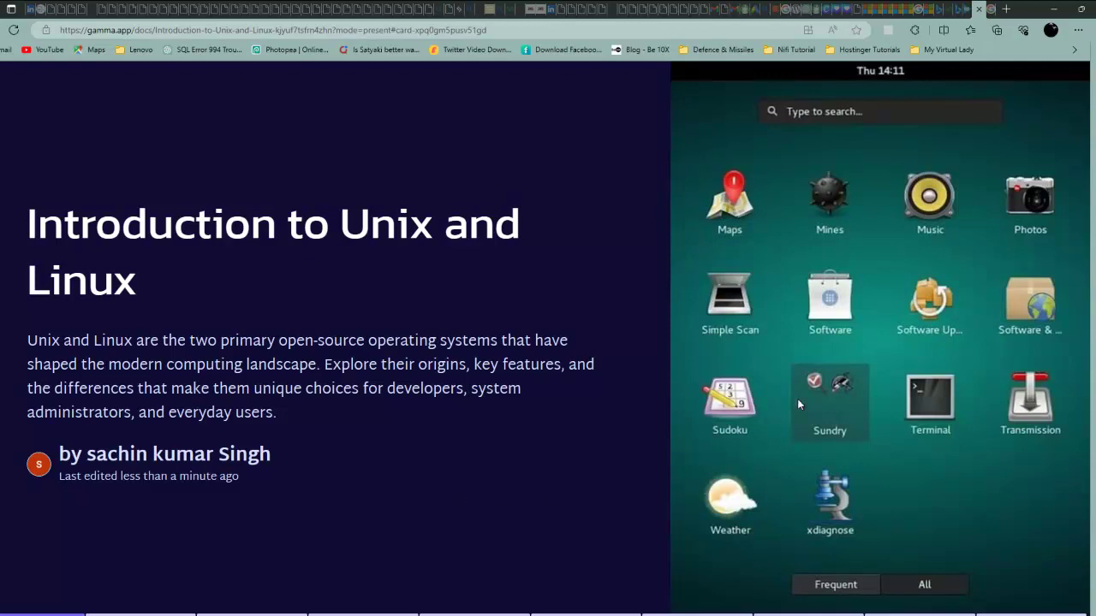
Advance through the presented cards from the introduction to Command Line Interface, reviewing their content
{"action": "key", "text": "Right"}
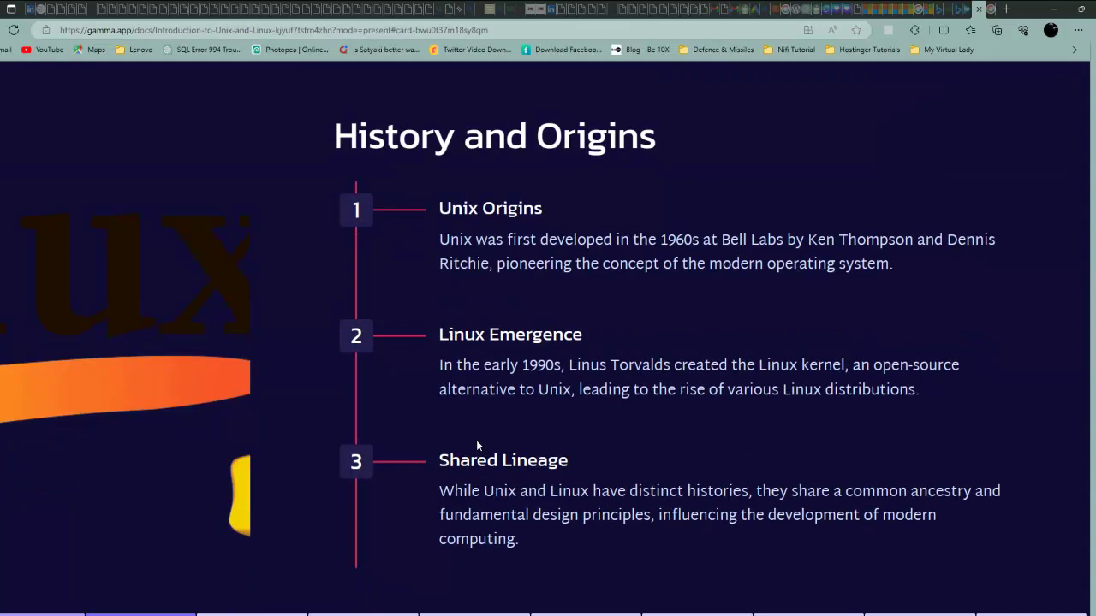
{"action": "key", "text": "Right"}
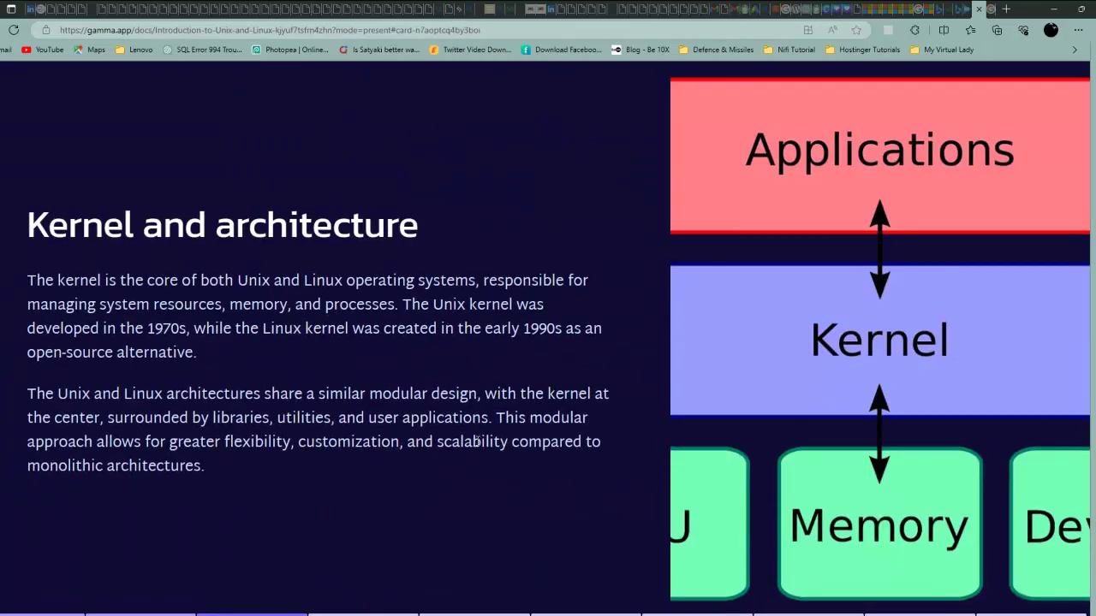
{"action": "key", "text": "Right"}
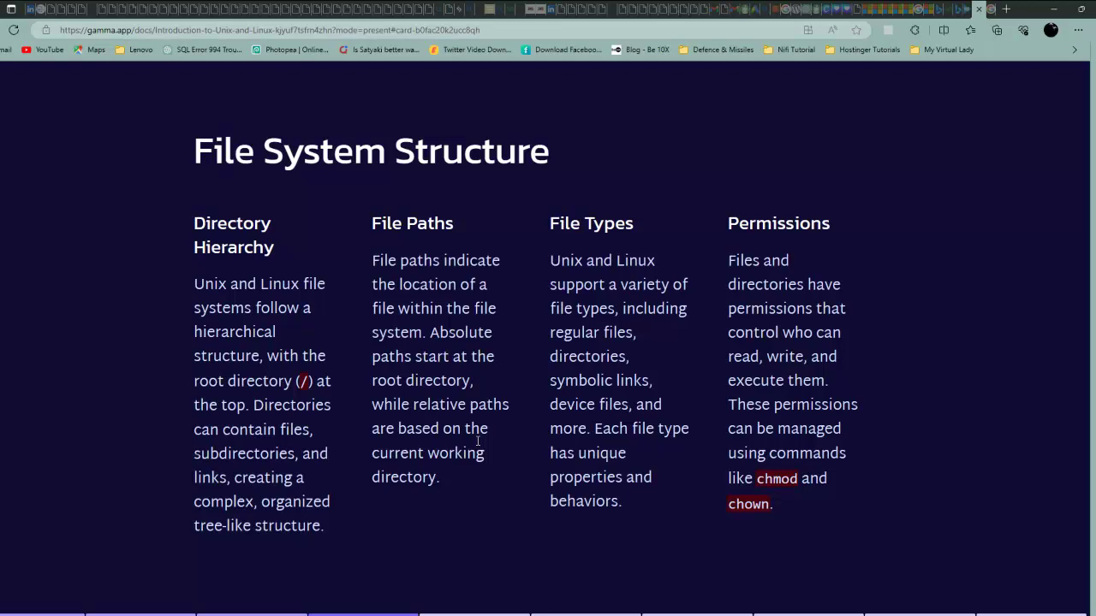
{"action": "key", "text": "Right"}
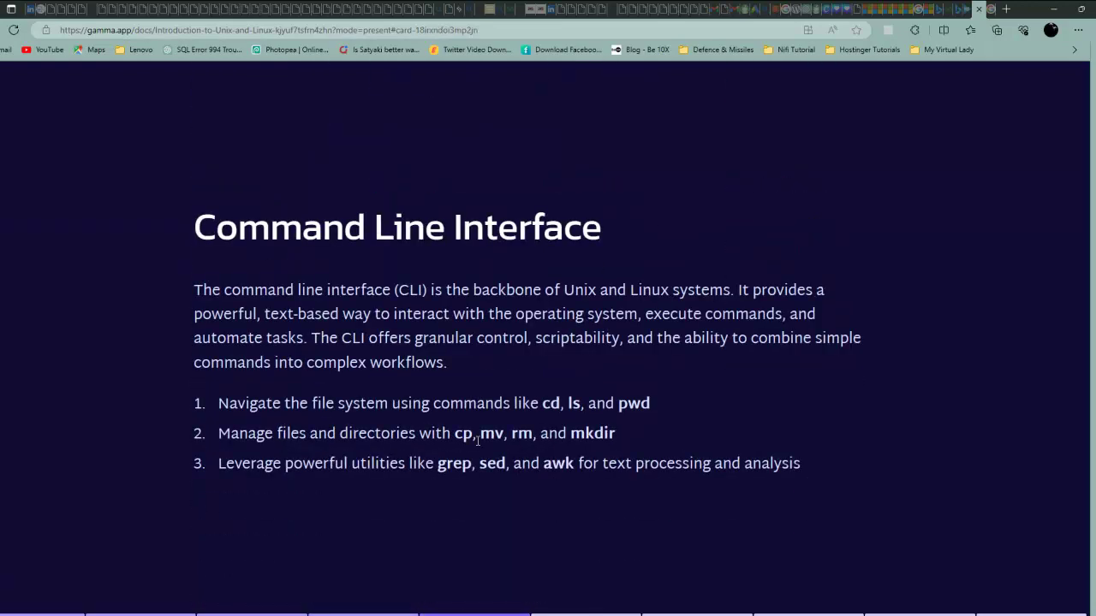
Advance through the remaining presented cards, from Software and Package Management to Conclusion and key differences, reviewing their content
{"action": "key", "text": "Right"}
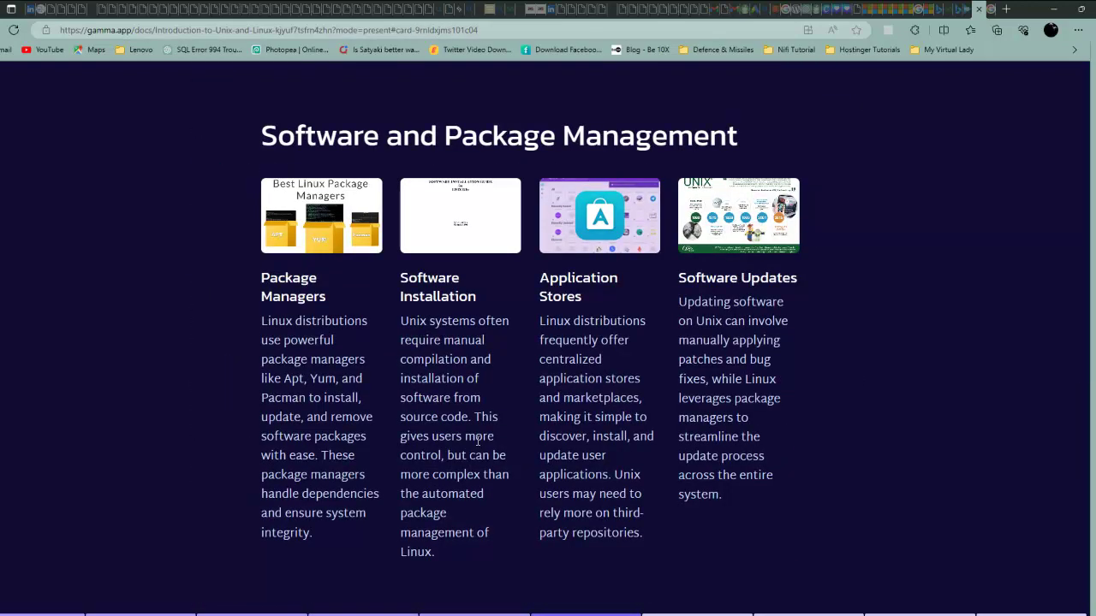
{"action": "key", "text": "Right"}
{"action": "key", "text": "Right"}
{"action": "key", "text": "Right"}
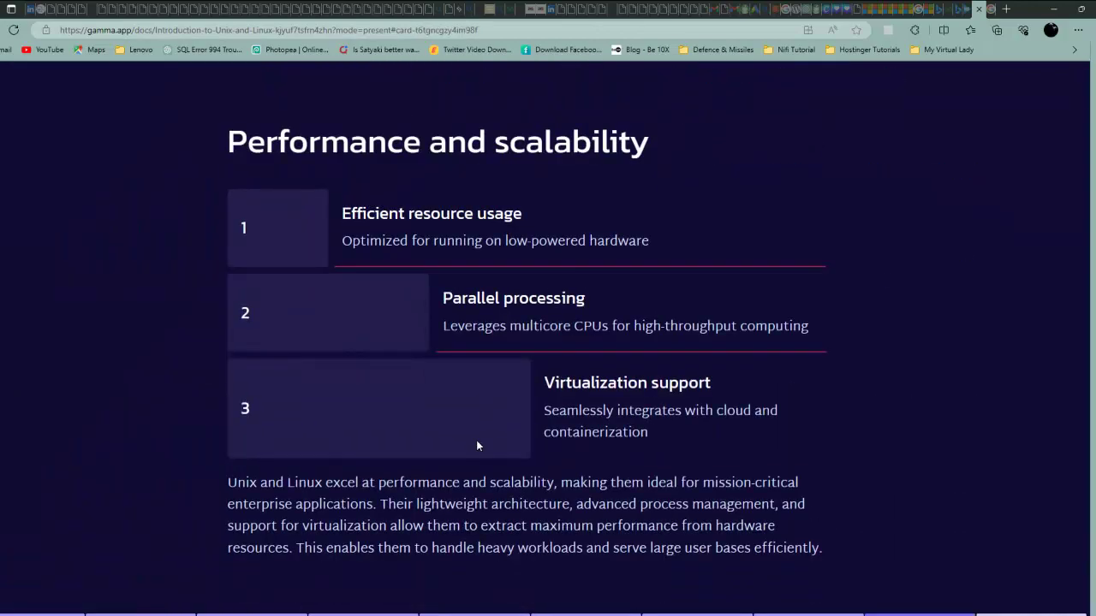
{"action": "key", "text": "Right"}
{"action": "key", "text": "Right"}
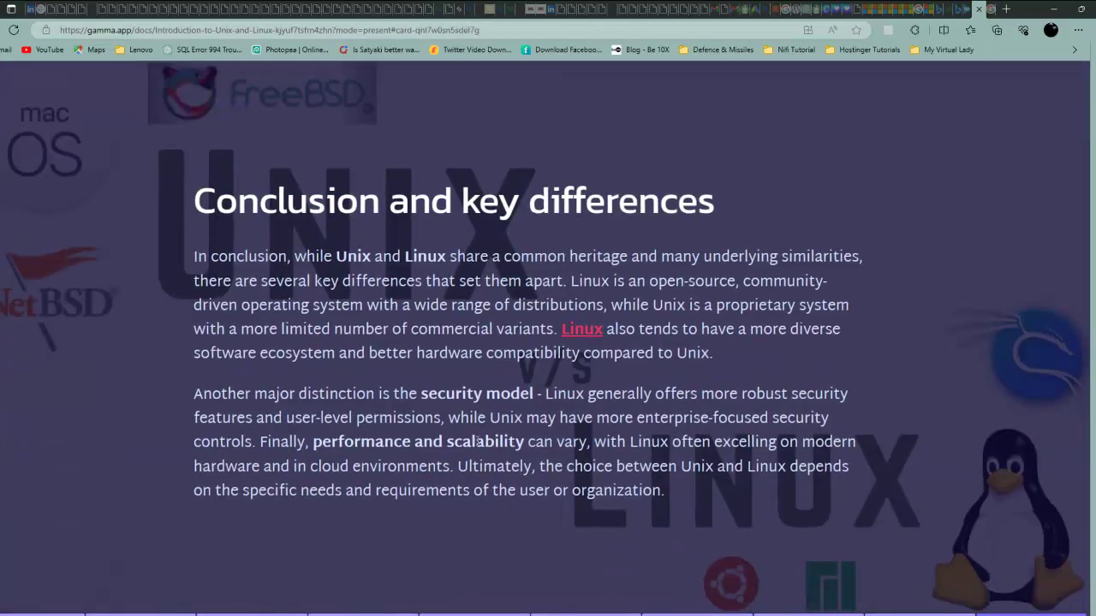
{"action": "key", "text": "Left"}
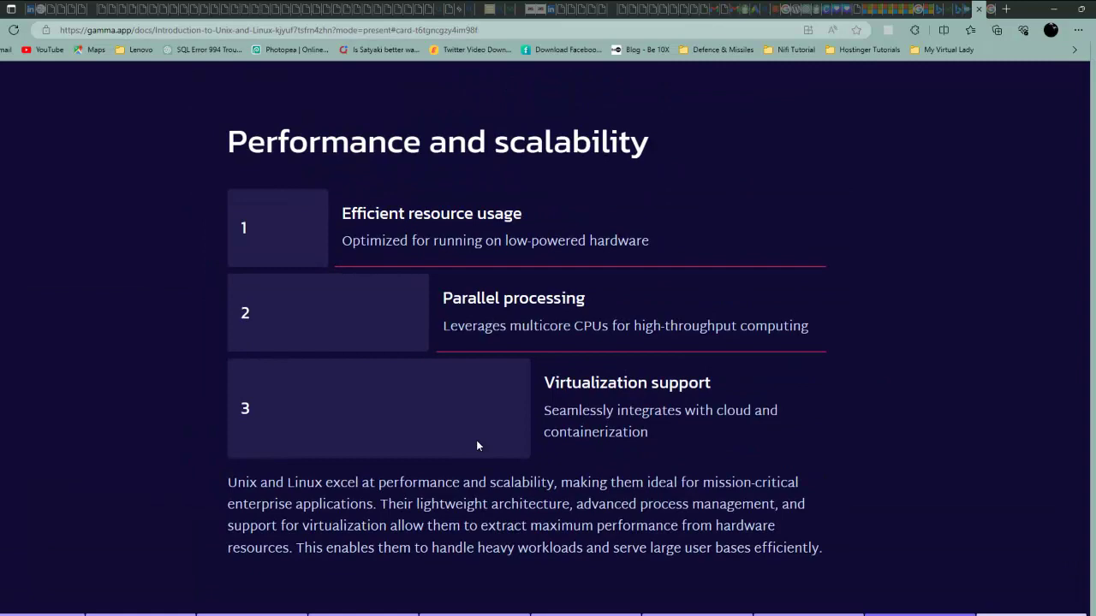
Exit presentation mode and review the end of the deck in the editor, past the conclusion card
{"action": "key", "text": "Escape"}
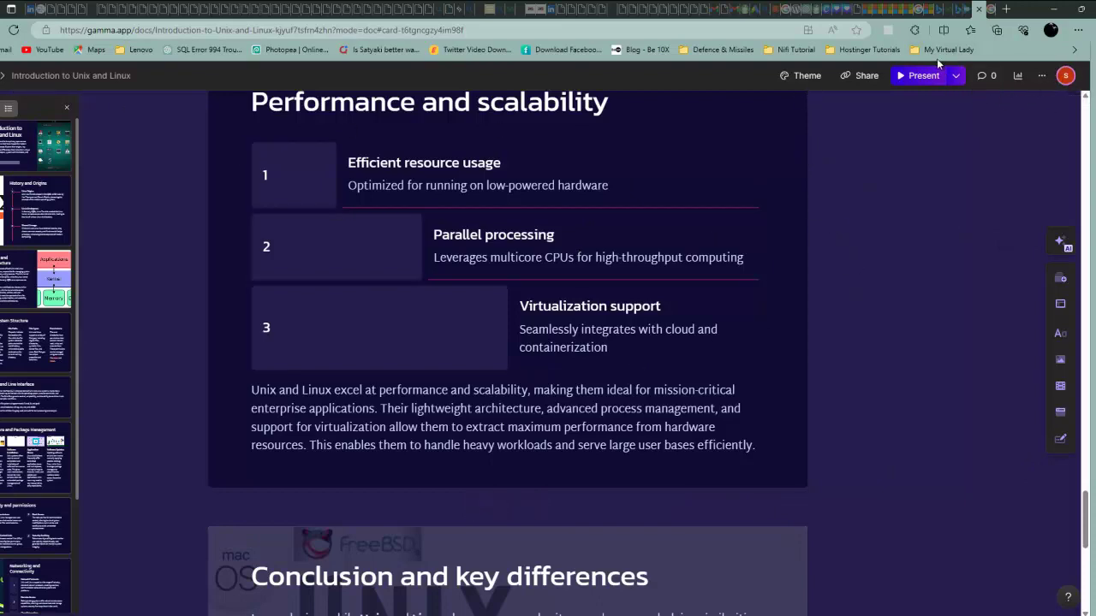
{"action": "scroll", "coordinate": [1011, 386], "scroll_direction": "down", "scroll_amount": 6}
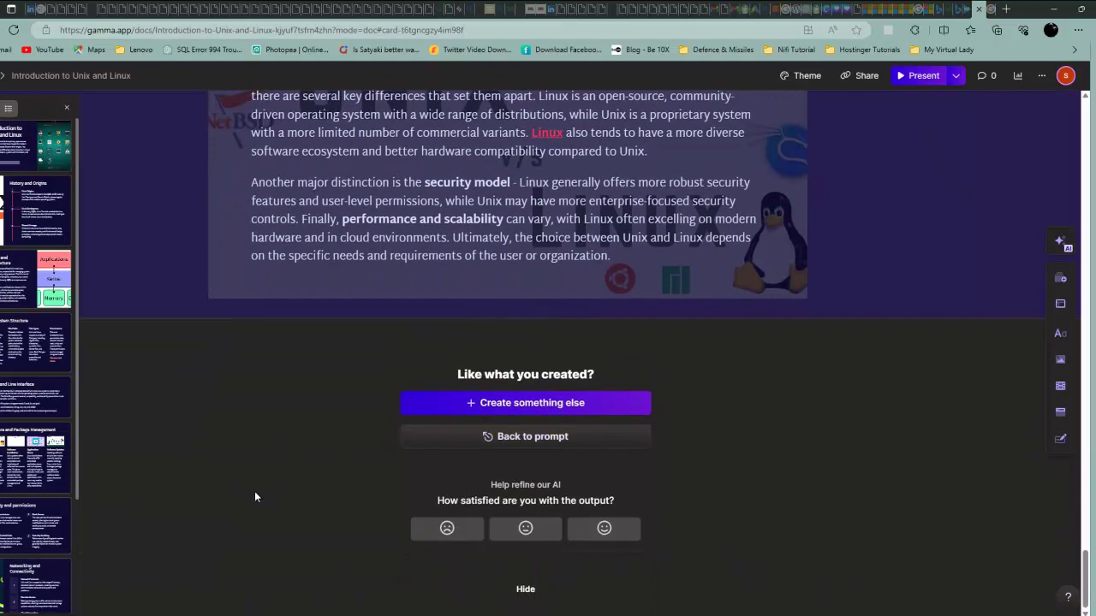
{"action": "left_click", "coordinate": [955, 76]}
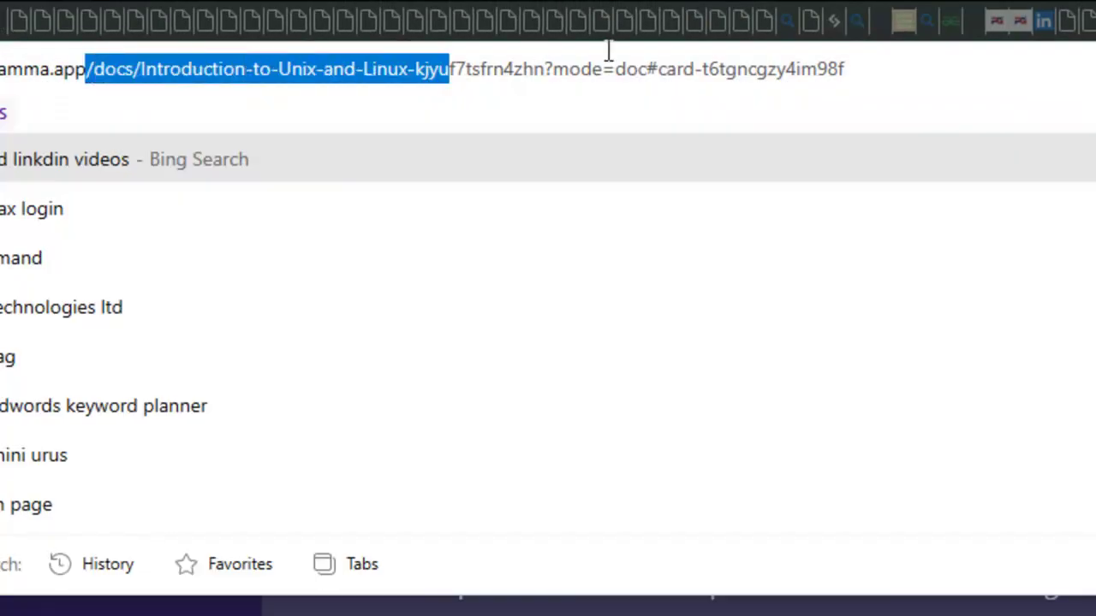
Go to the gamma.app home page to list all created gammas
{"action": "left_click_drag", "start_coordinate": [607, 51], "coordinate": [902, 45]}
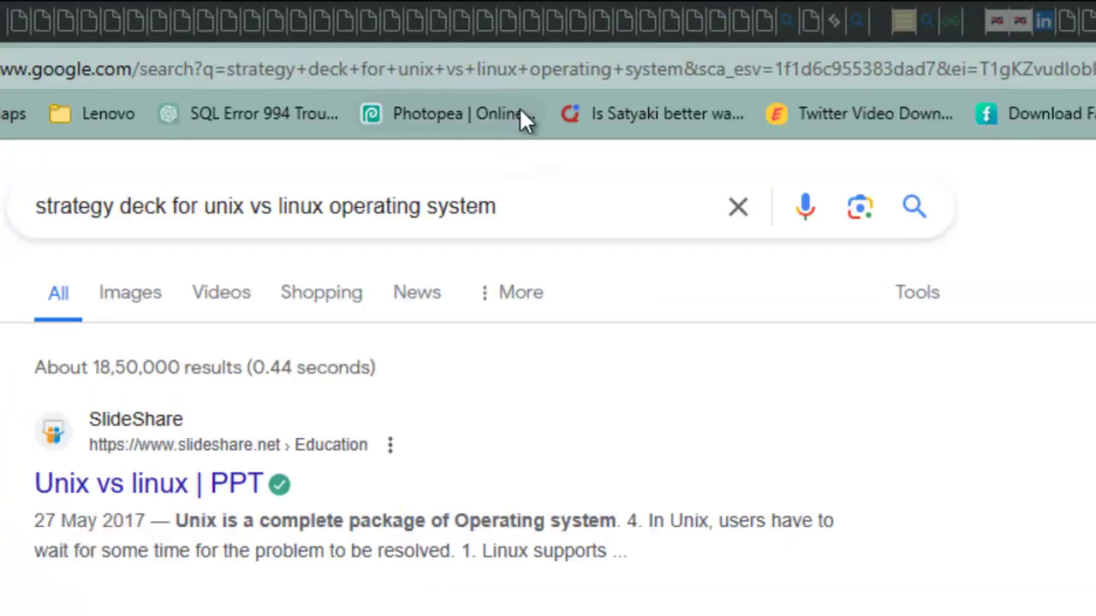
{"action": "left_click", "coordinate": [514, 73]}
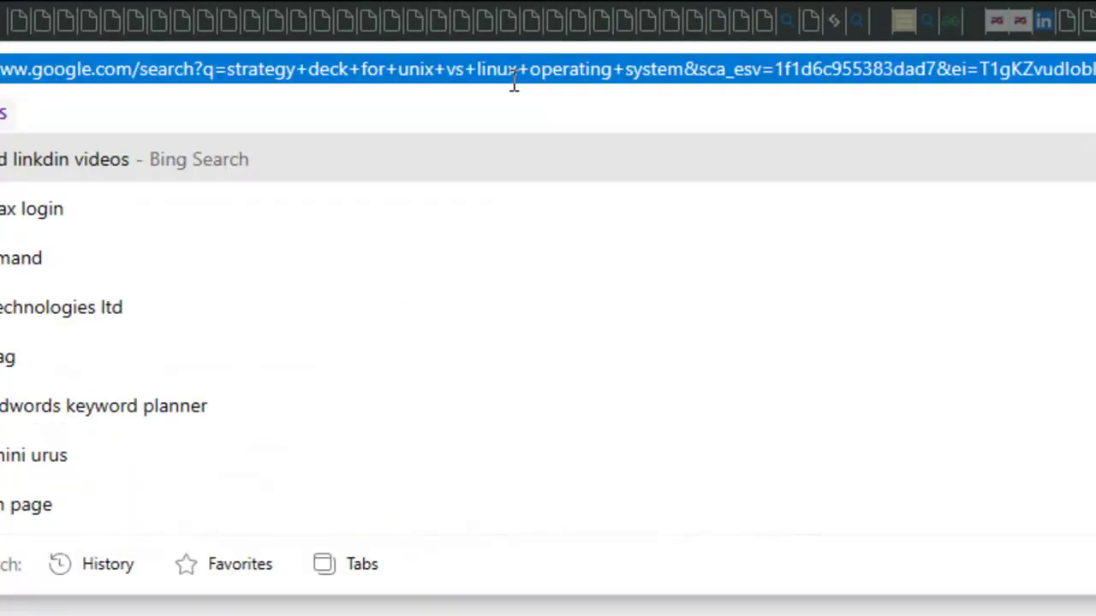
{"action": "type", "text": "ga"}
{"action": "key", "text": "Return"}
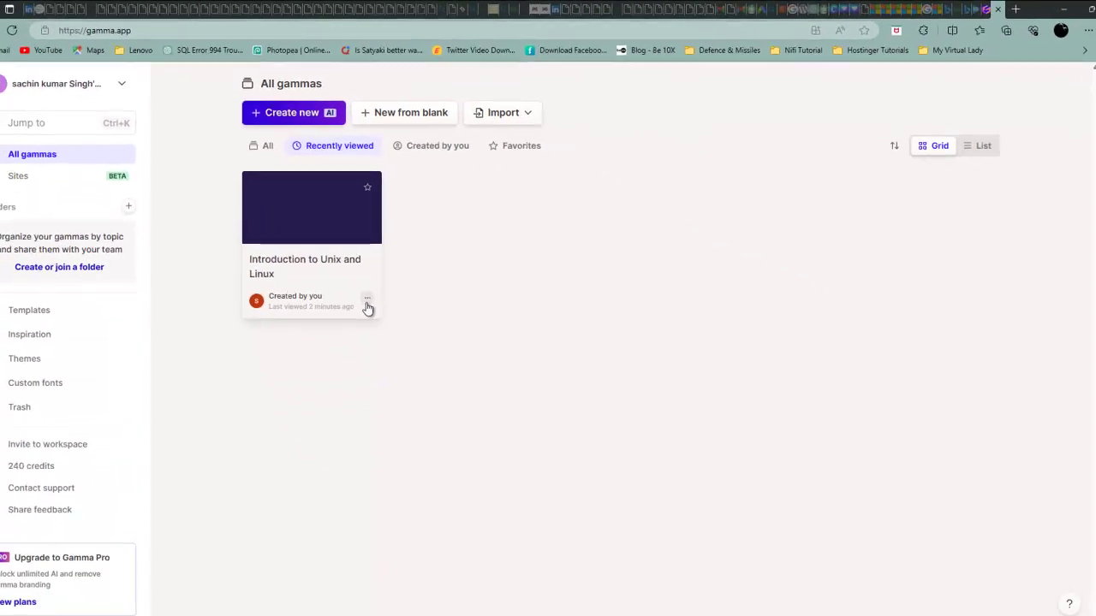
Open the sharing options of the Introduction to Unix and Linux deck
{"action": "left_click", "coordinate": [619, 615]}
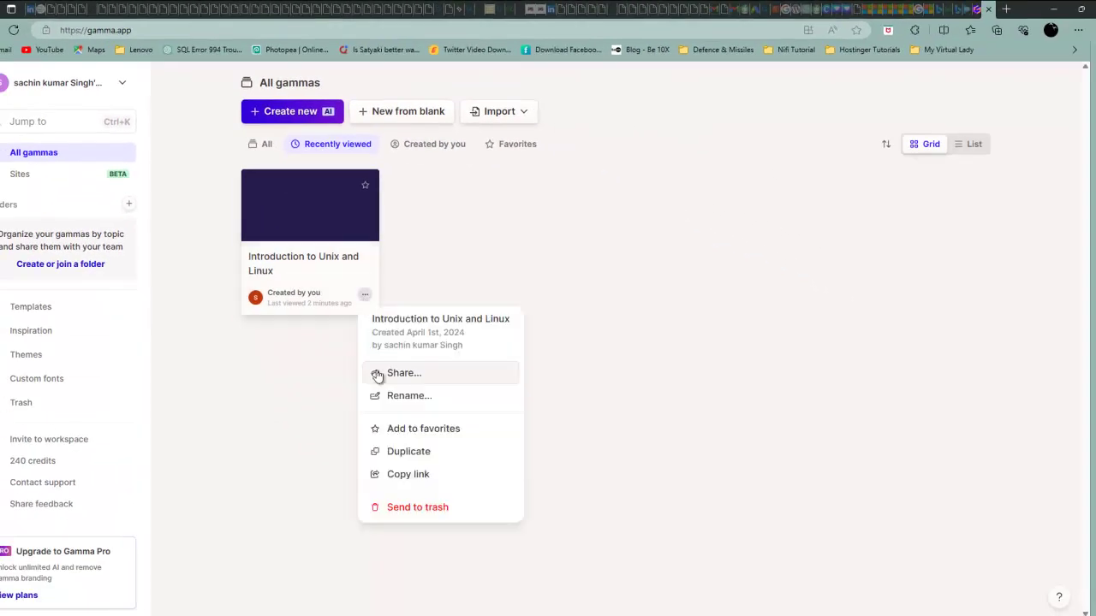
{"action": "left_click", "coordinate": [431, 383]}
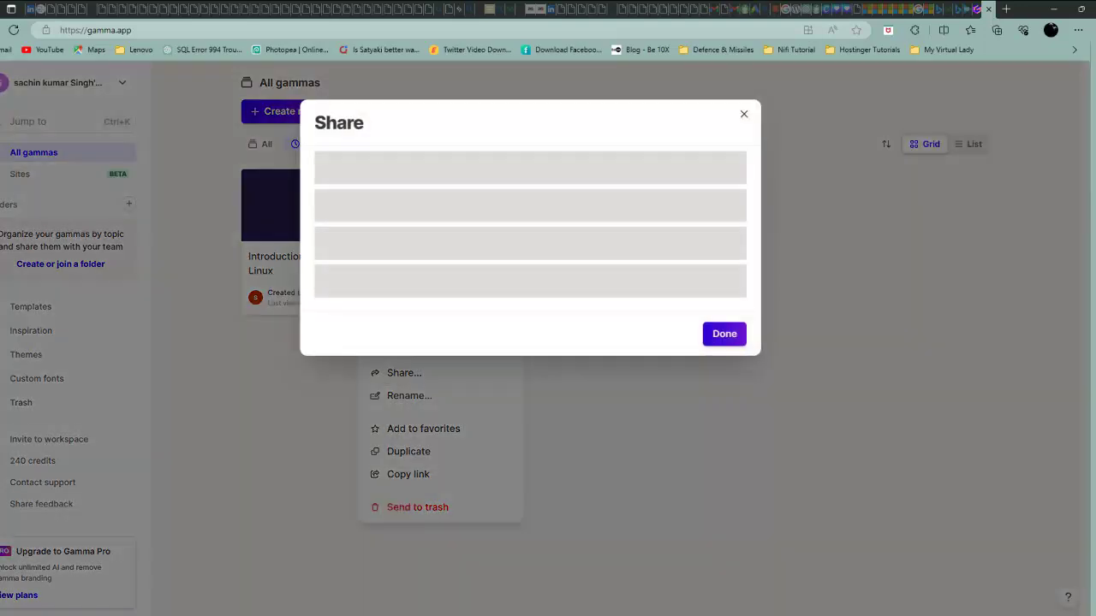